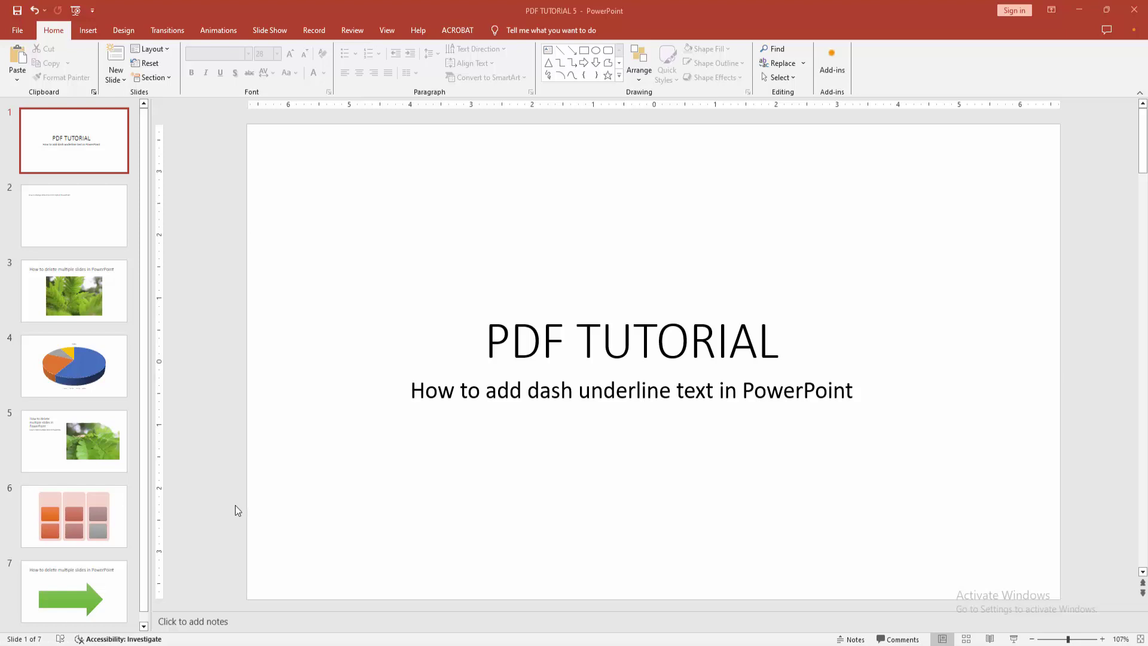
# Select the full 'PDF TUTORIAL' title text on slide 1
pyautogui.click(580, 333)
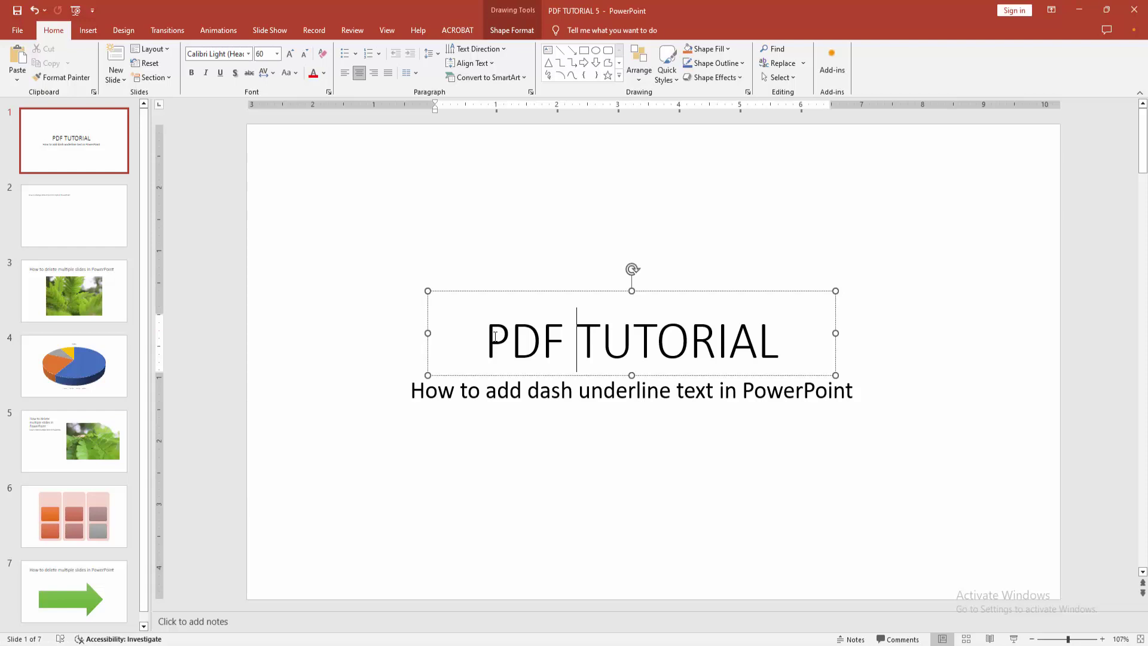
pyautogui.moveTo(486, 338); pyautogui.dragTo(740, 340)
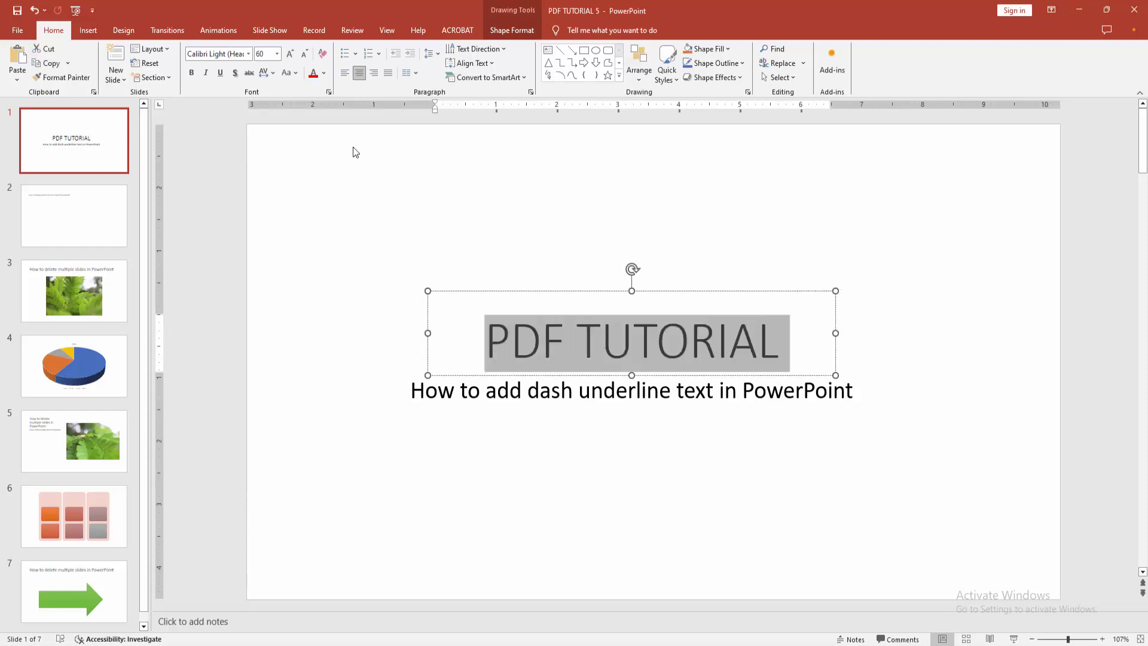
# Set the title's underline style to Dash line in the Font dialog and apply it
pyautogui.click(328, 93)
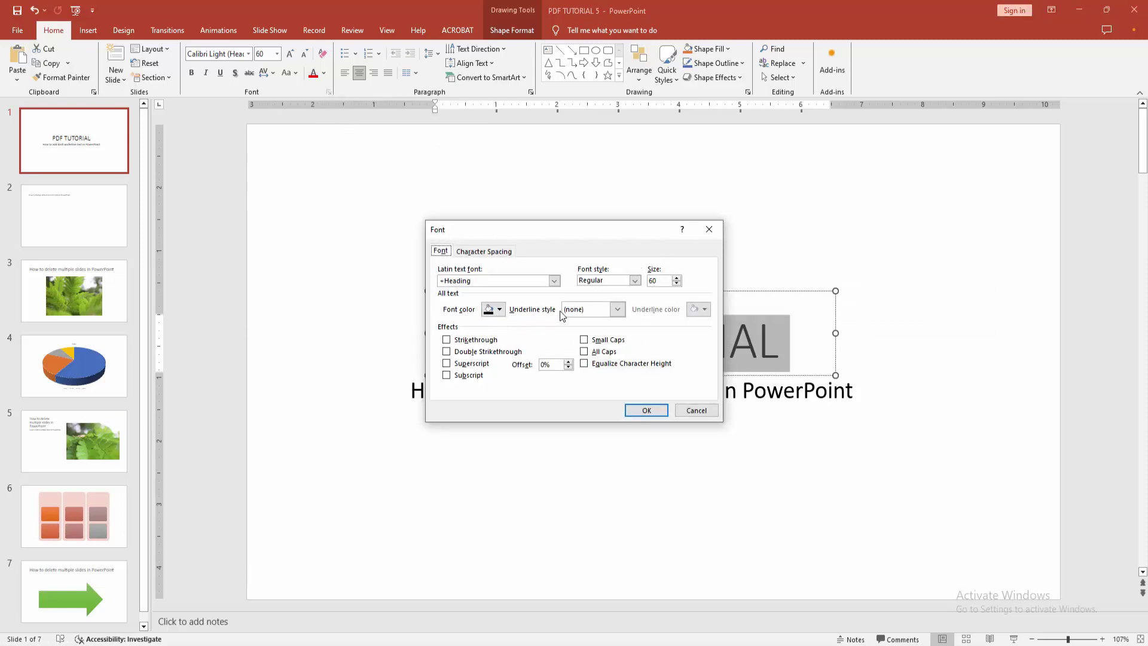
pyautogui.click(617, 311)
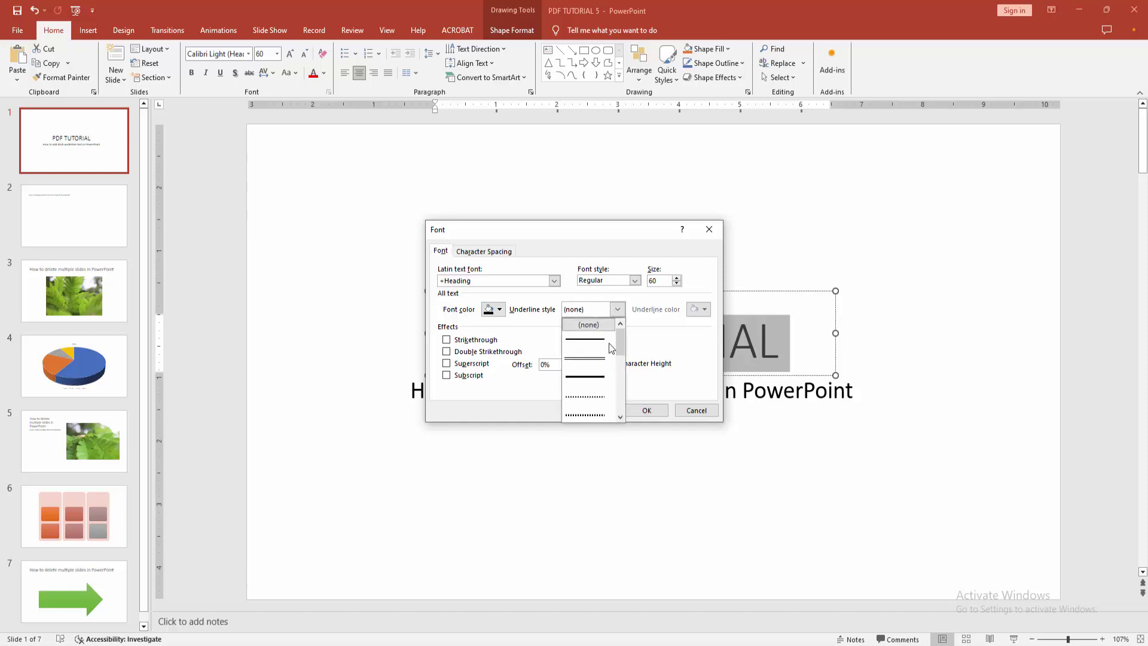
pyautogui.scroll(-3, 619, 372)
pyautogui.scroll(-2, 626, 374)
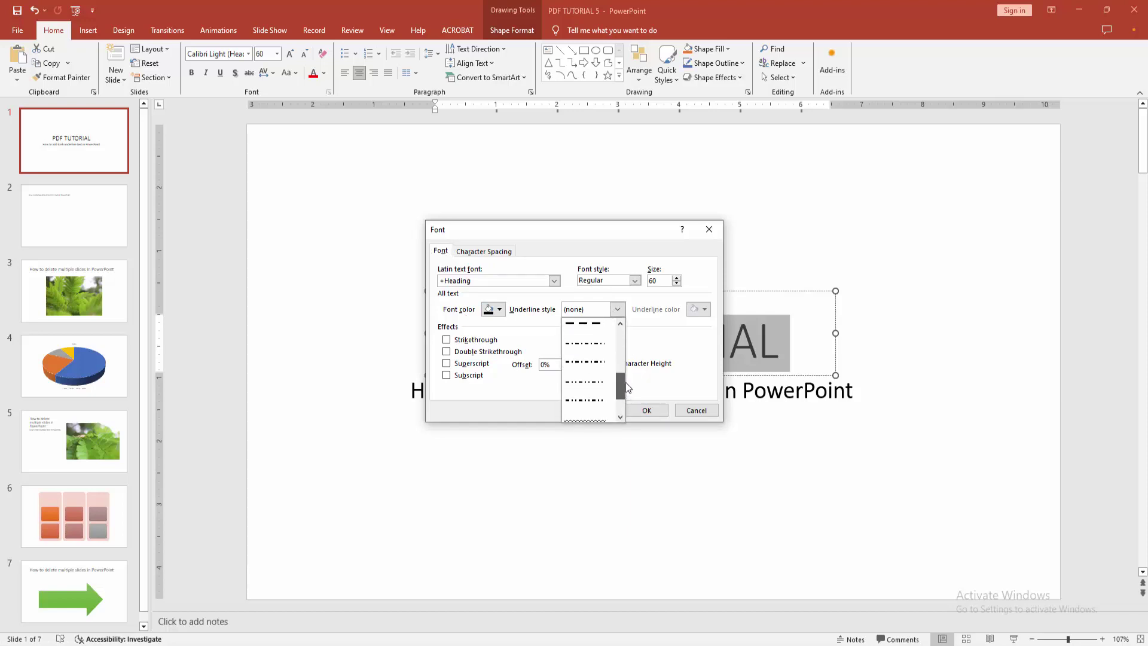
pyautogui.scroll(4, 625, 370)
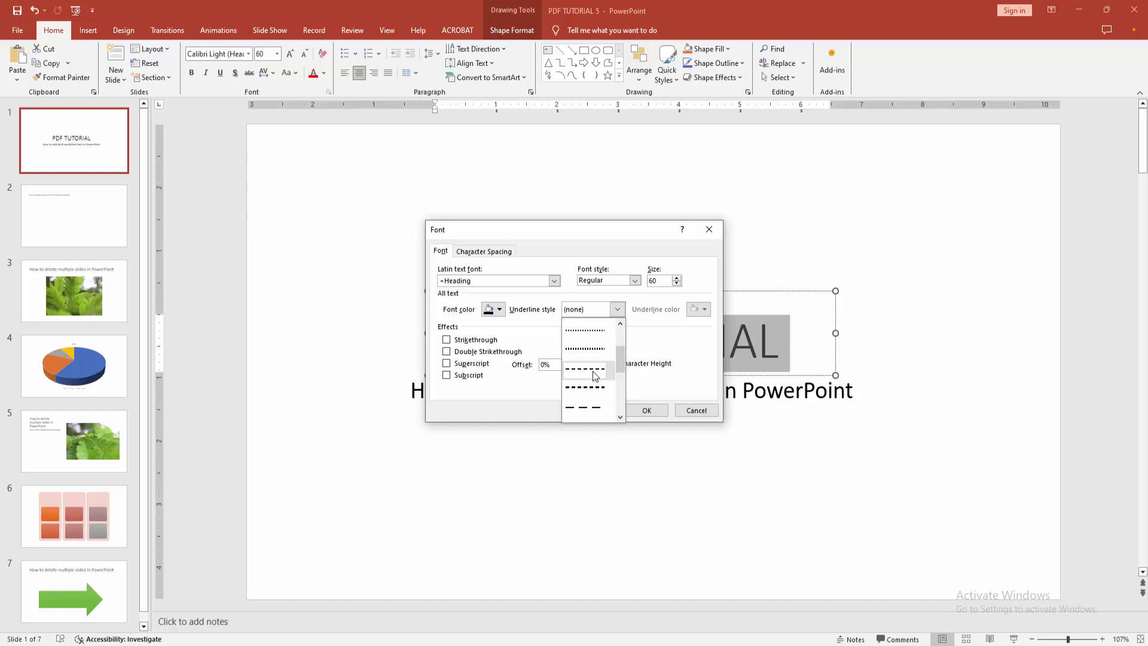
pyautogui.click(593, 376)
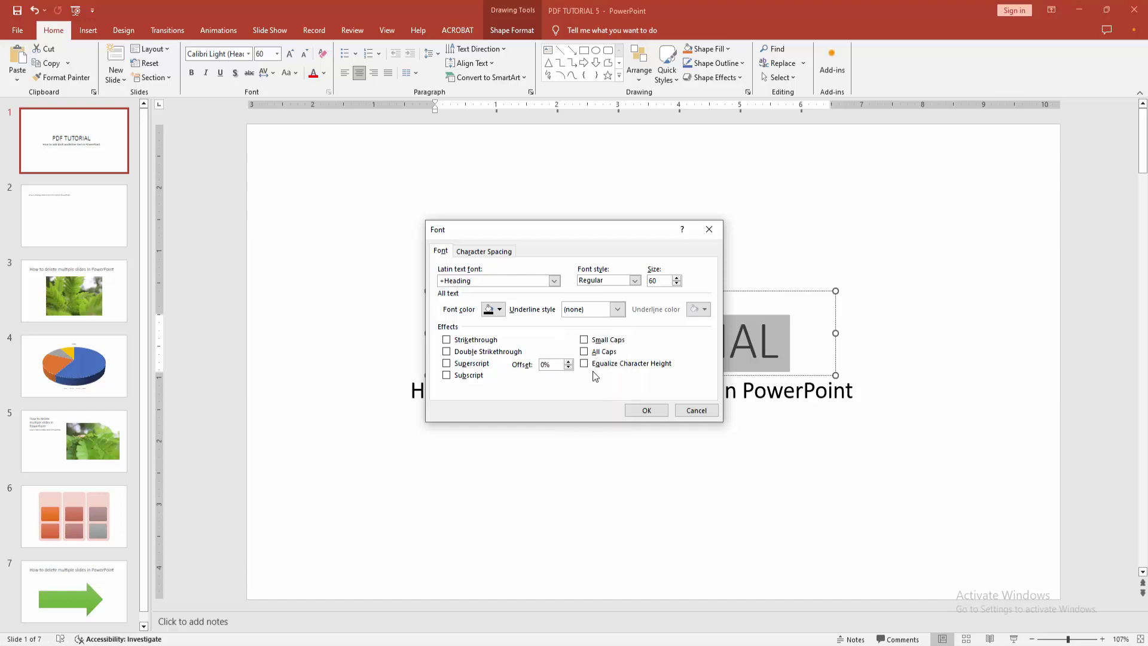
pyautogui.click(644, 409)
# Deselect the title to view the dashed-underlined 'PDF TUTORIAL' on slide 1
pyautogui.click(274, 399)
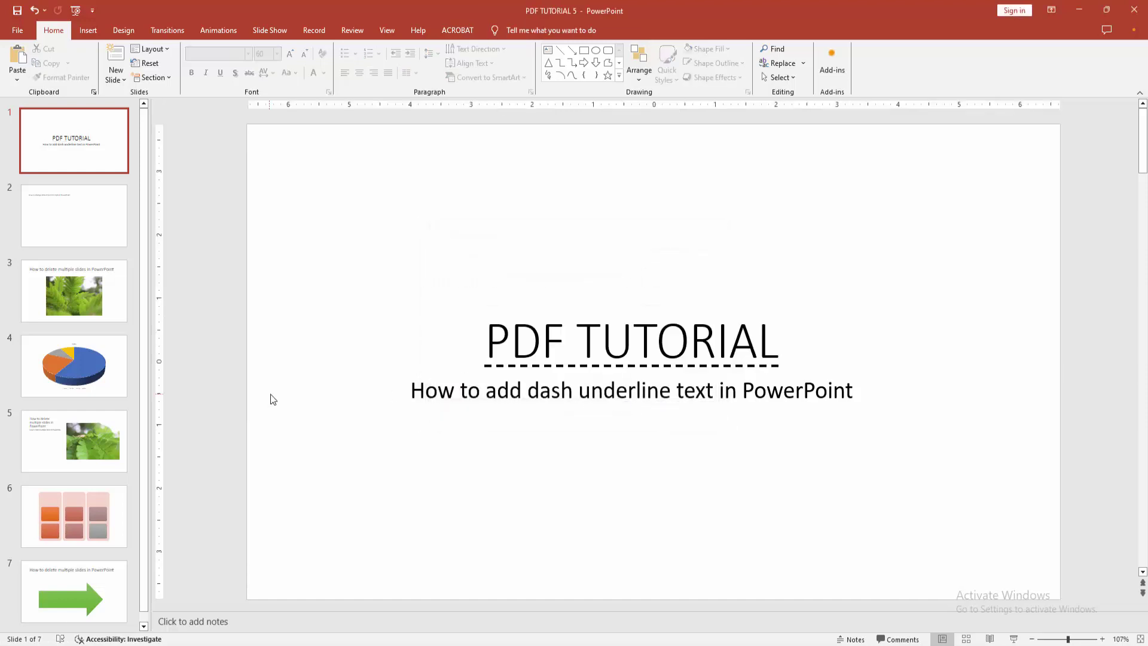